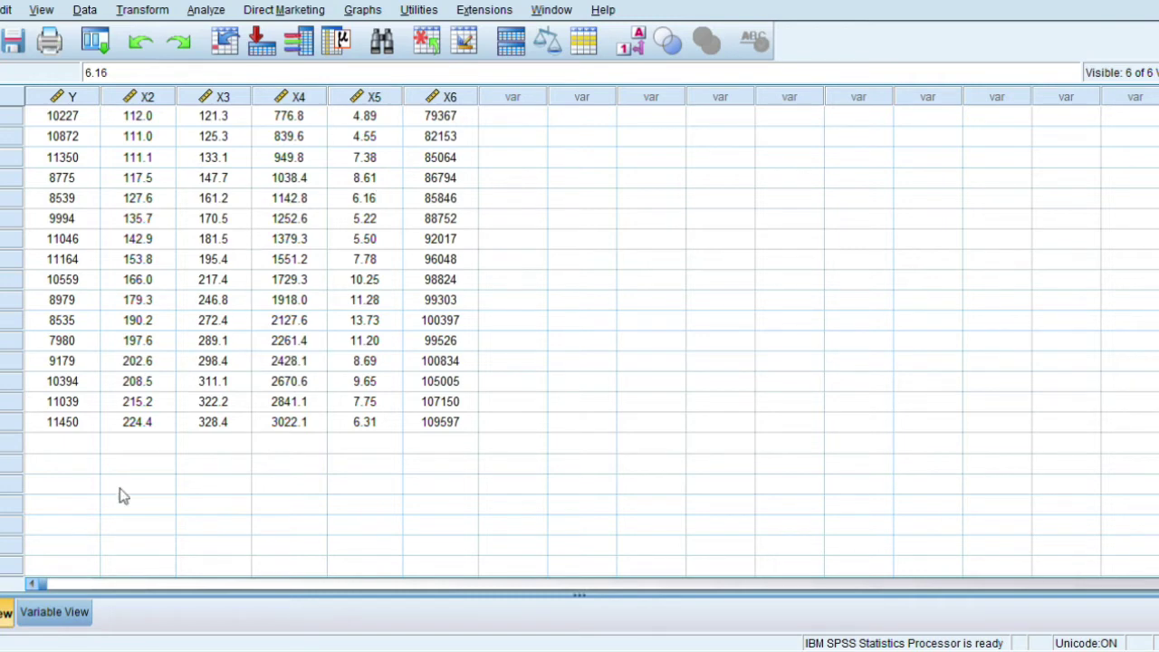
Review the variable definitions, return to the data, and start a Linear Regression analysis.
click(59, 612)
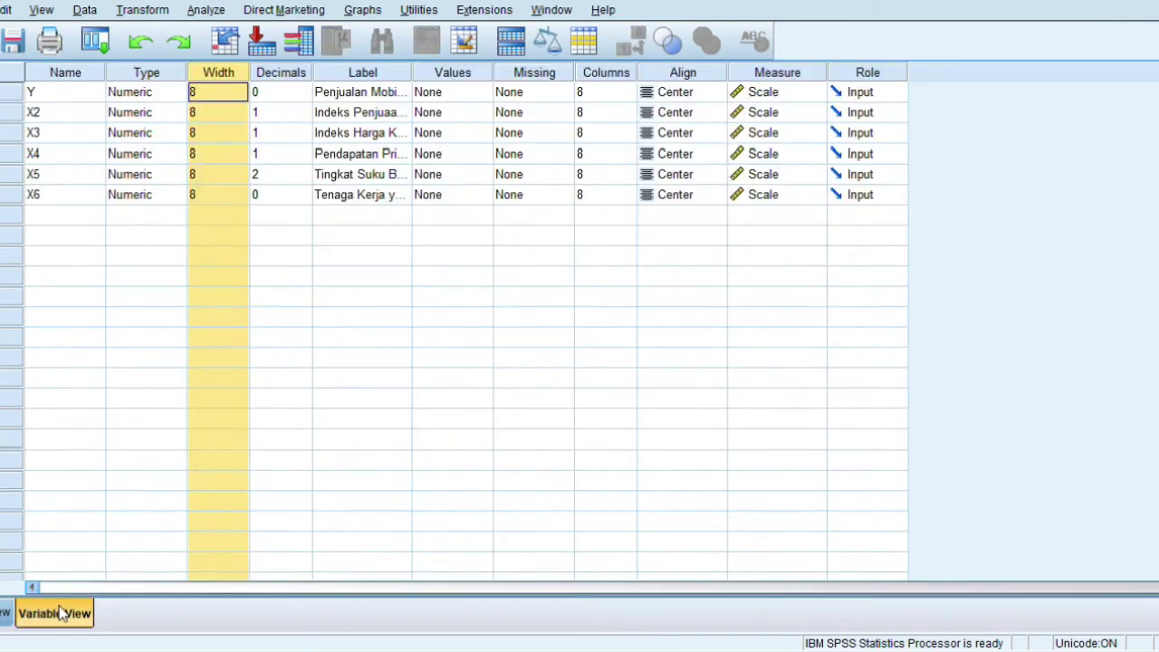
click(6, 613)
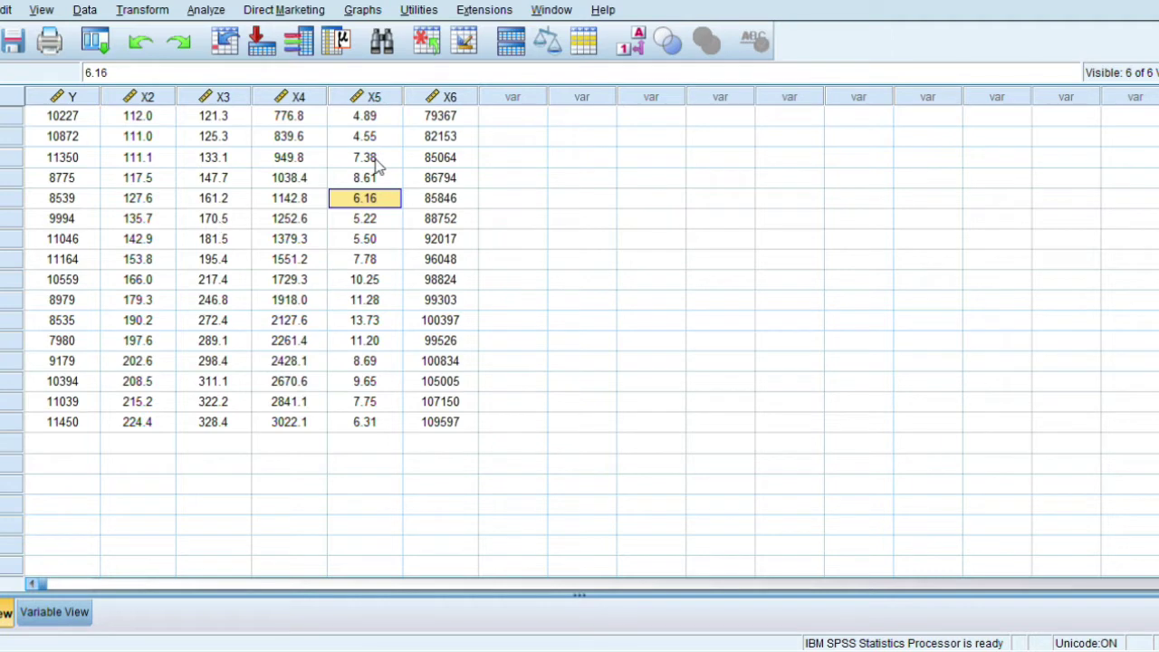
click(215, 11)
mouse_move(229, 209)
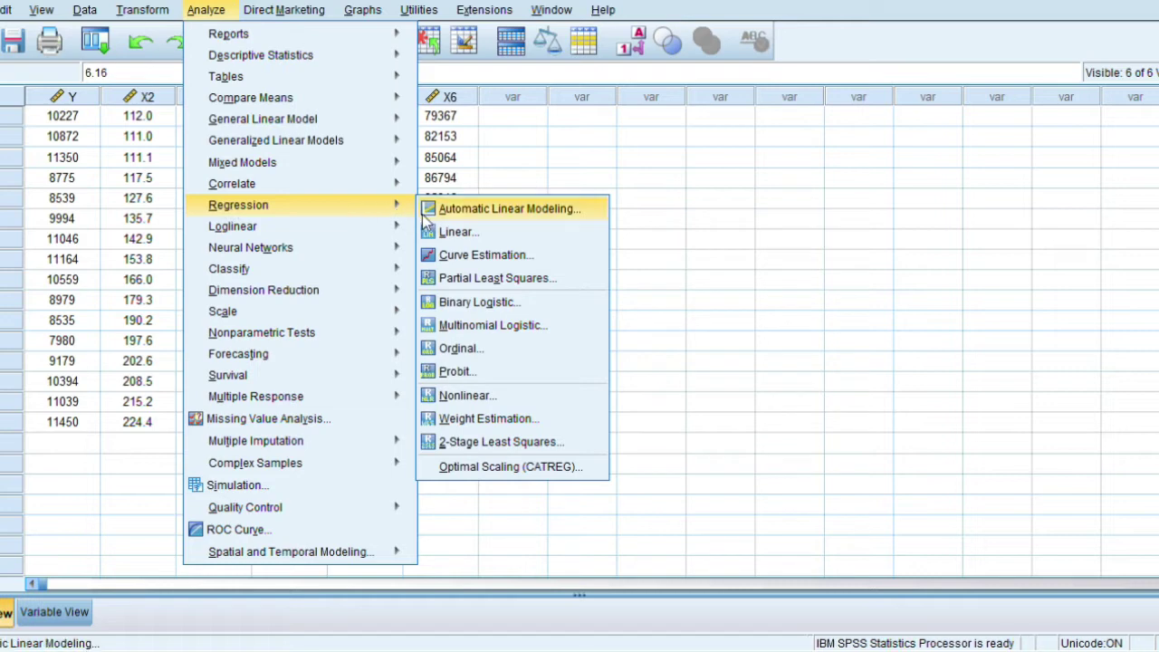
click(452, 232)
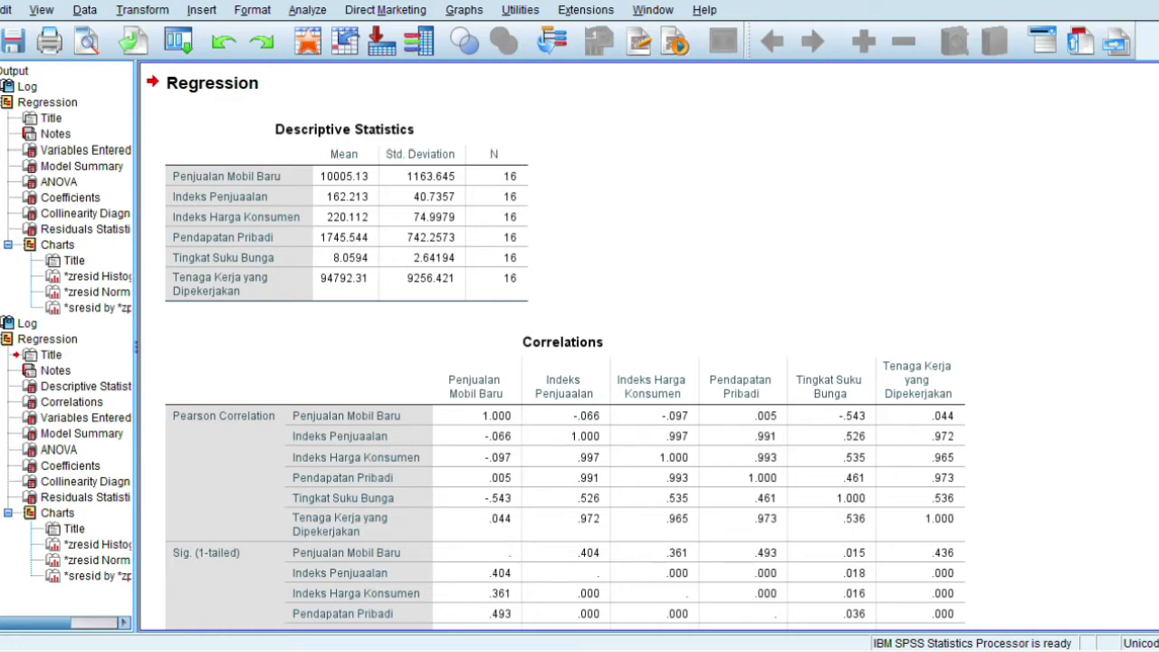
Examine the regression output from the Descriptive Statistics and Correlations tables down to the residual histogram and Normal P-P plot.
scroll(565, 346, down, 15)
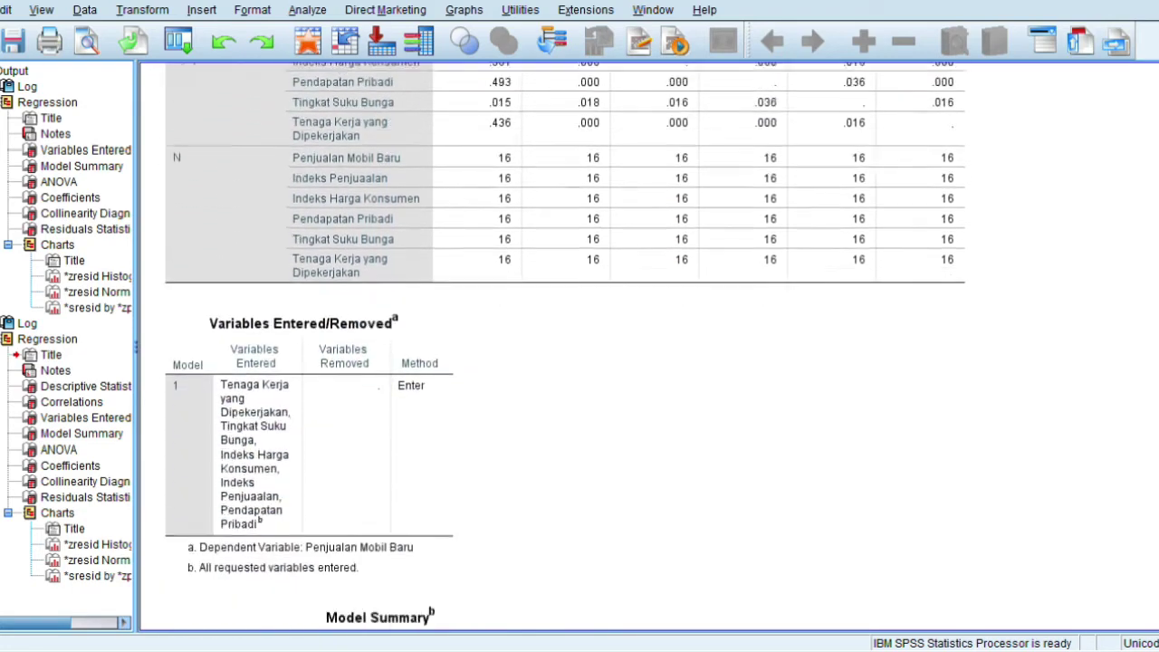
scroll(565, 346, down, 15)
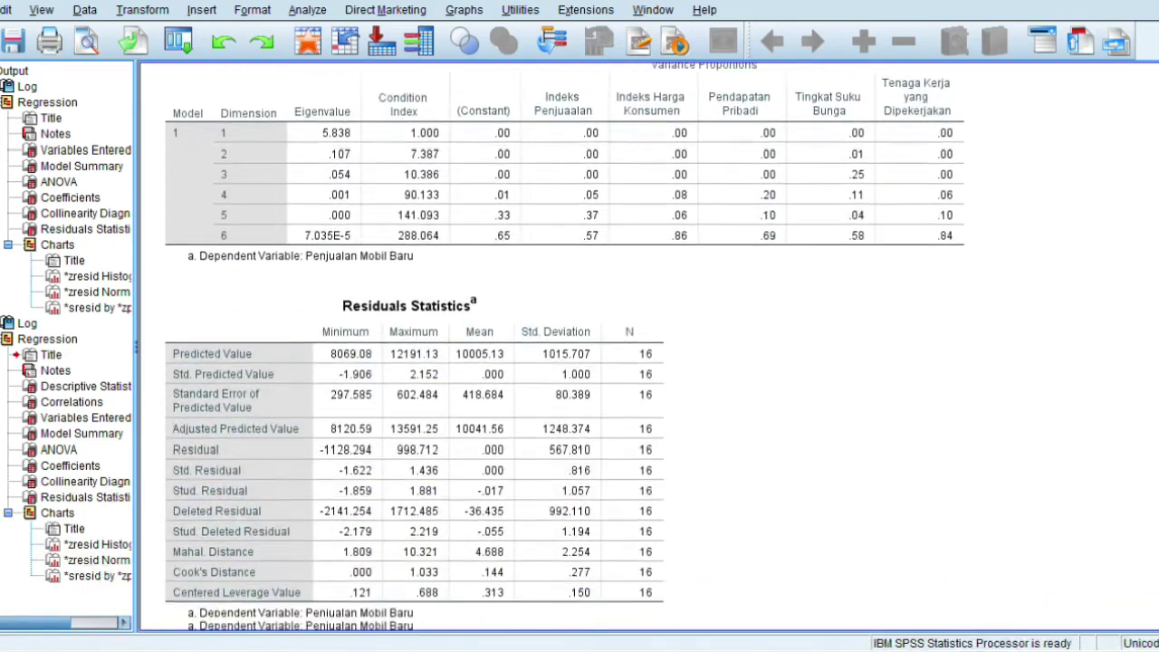
scroll(565, 346, down, 15)
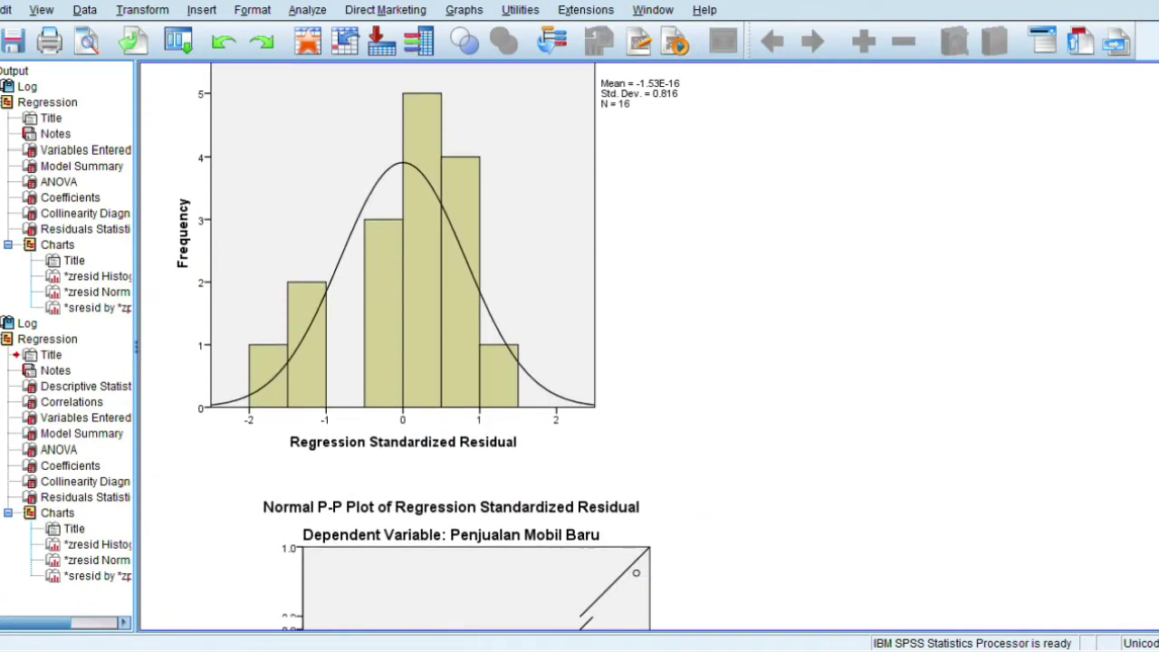
scroll(565, 346, down, 4)
scroll(648, 345, down, 1)
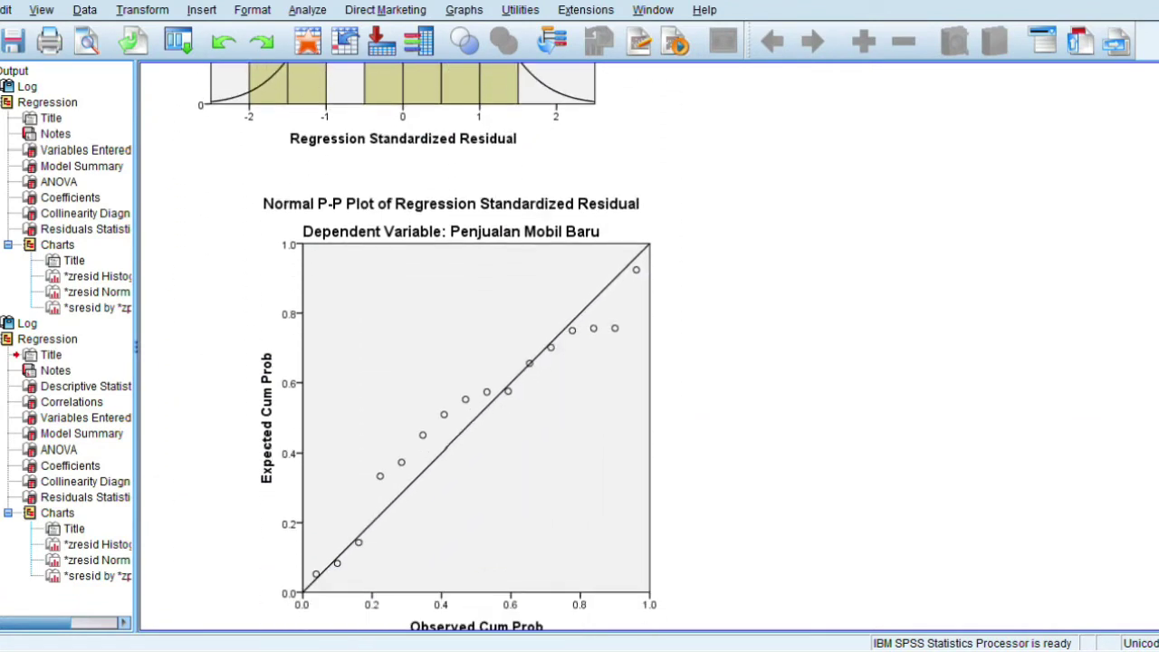
scroll(427, 346, down, 1)
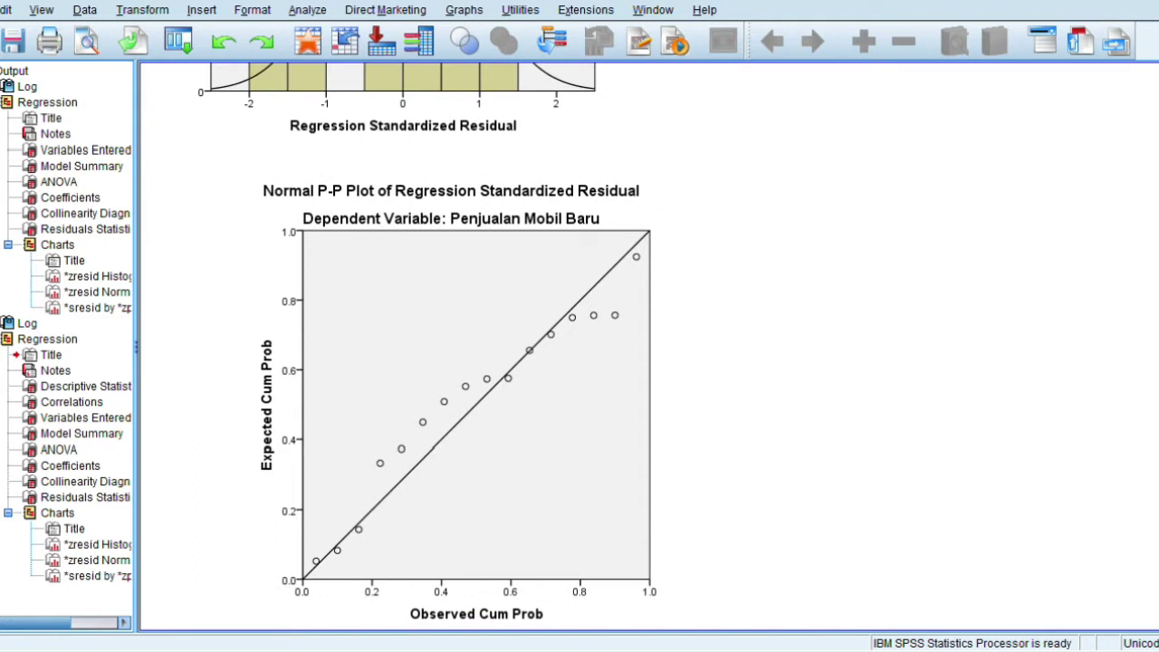
click(696, 281)
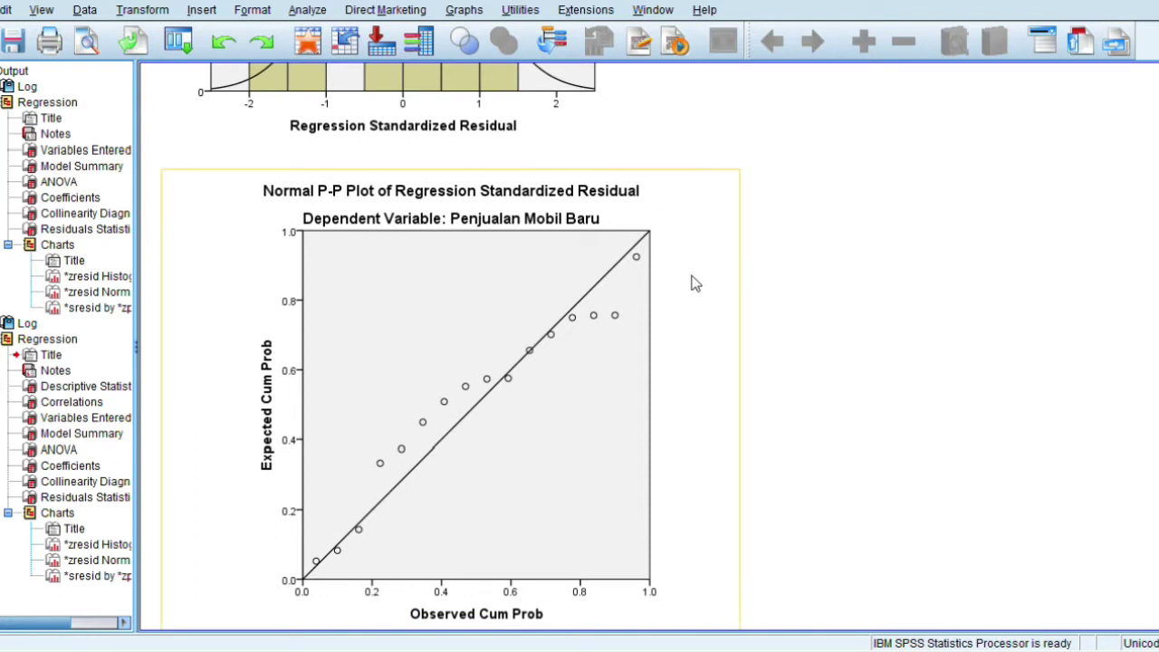
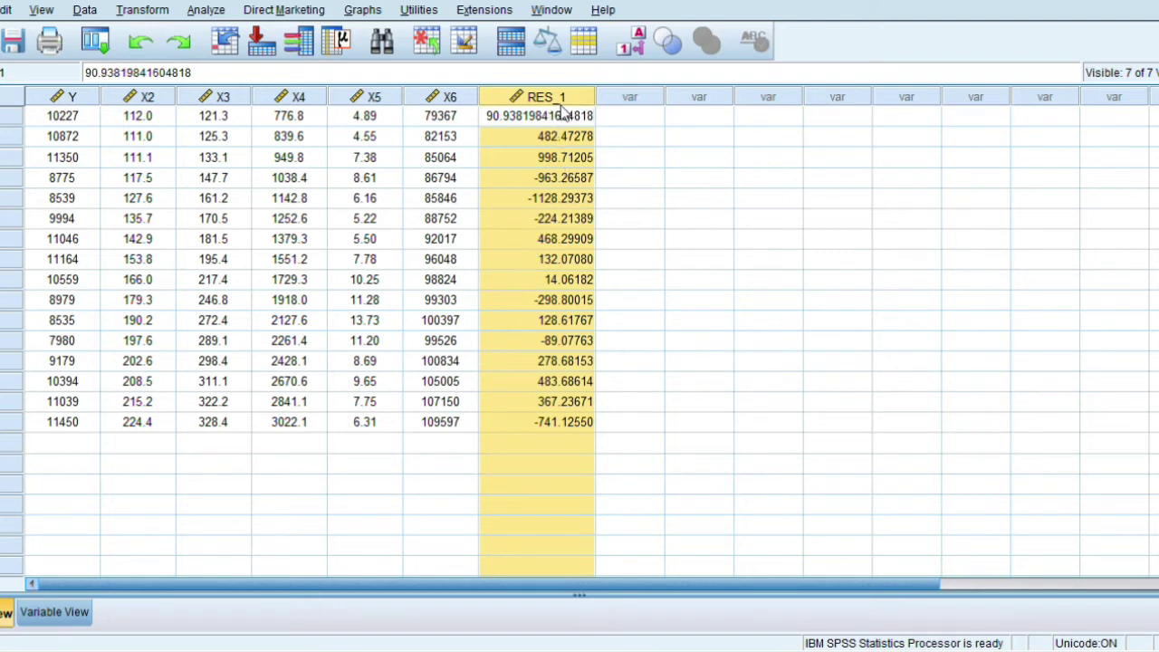
Run a legacy one-sample Kolmogorov-Smirnov normality test on the RES_1 residuals and select its result table.
mouse_move(562, 110)
click(210, 11)
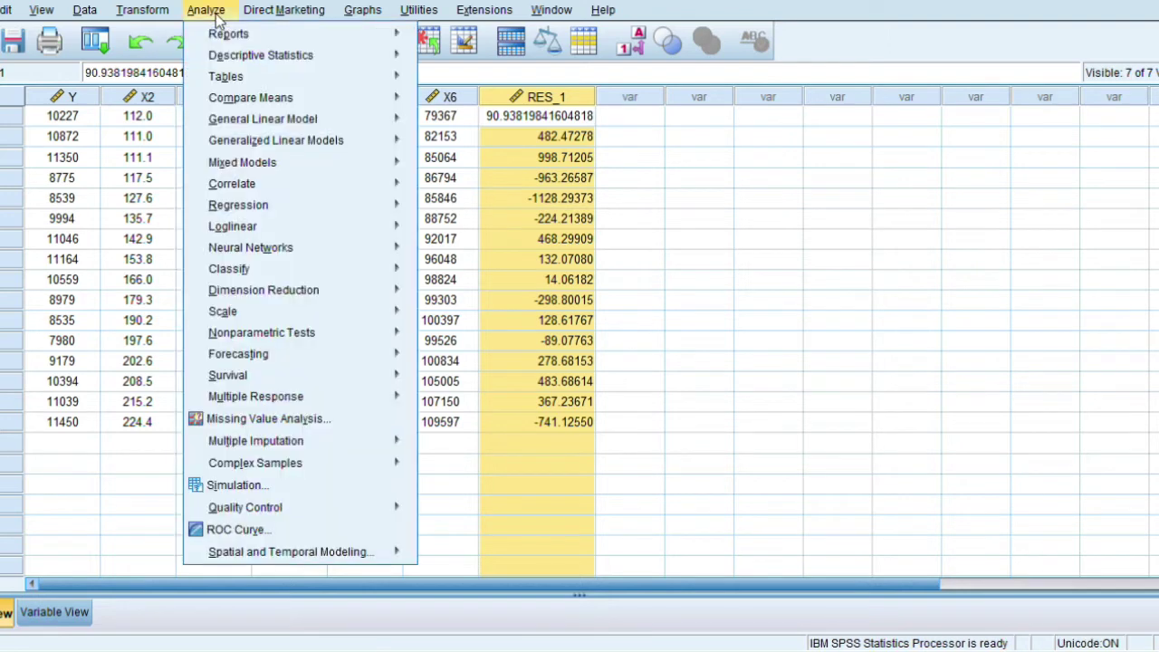
mouse_move(267, 336)
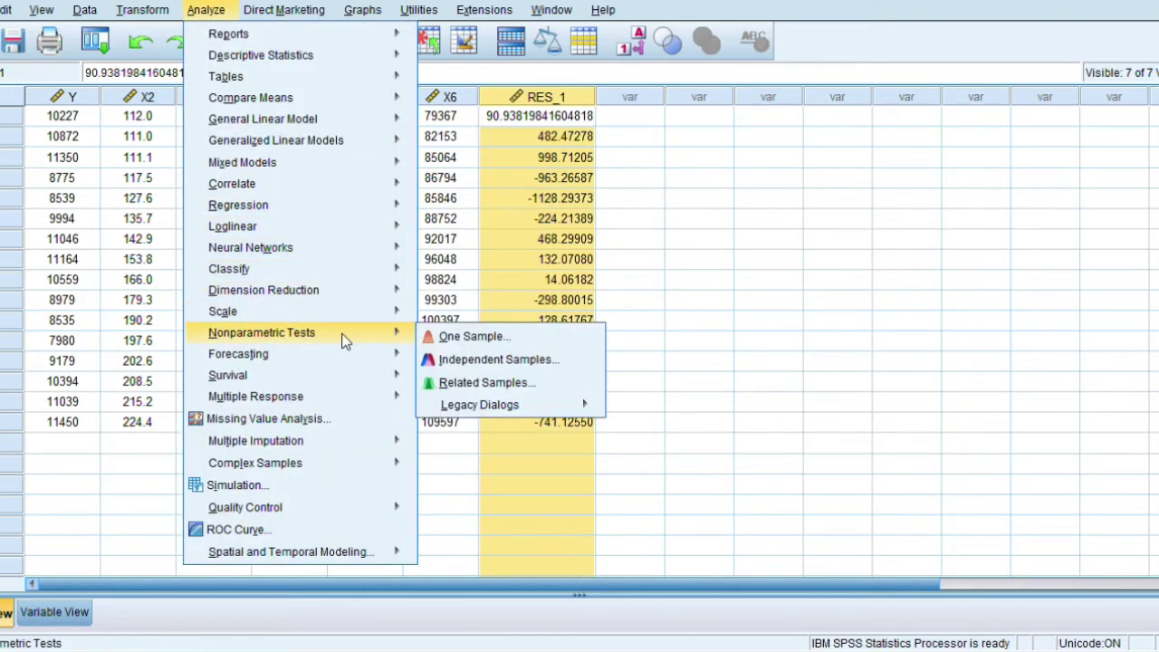
mouse_move(458, 412)
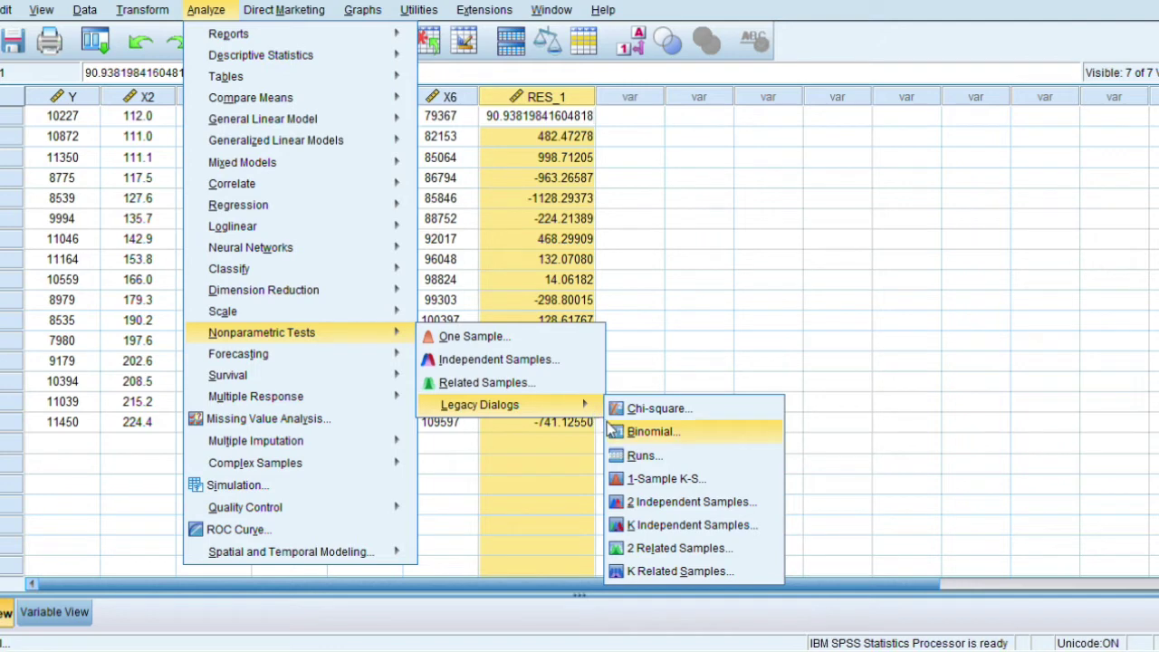
click(639, 487)
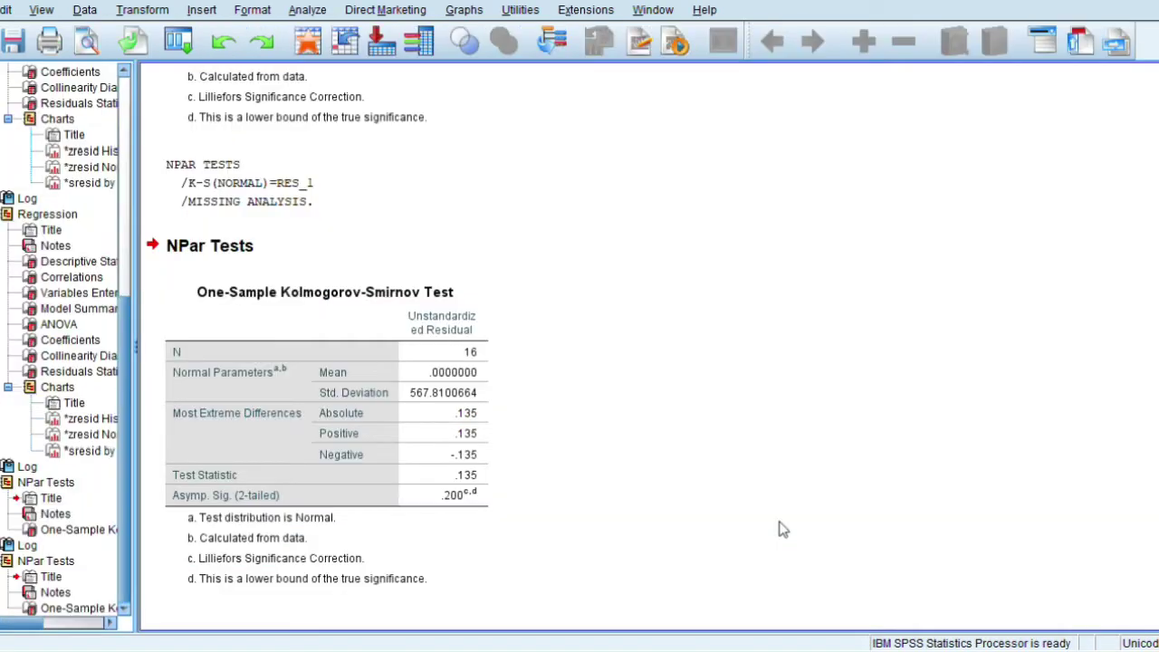
click(210, 421)
click(246, 463)
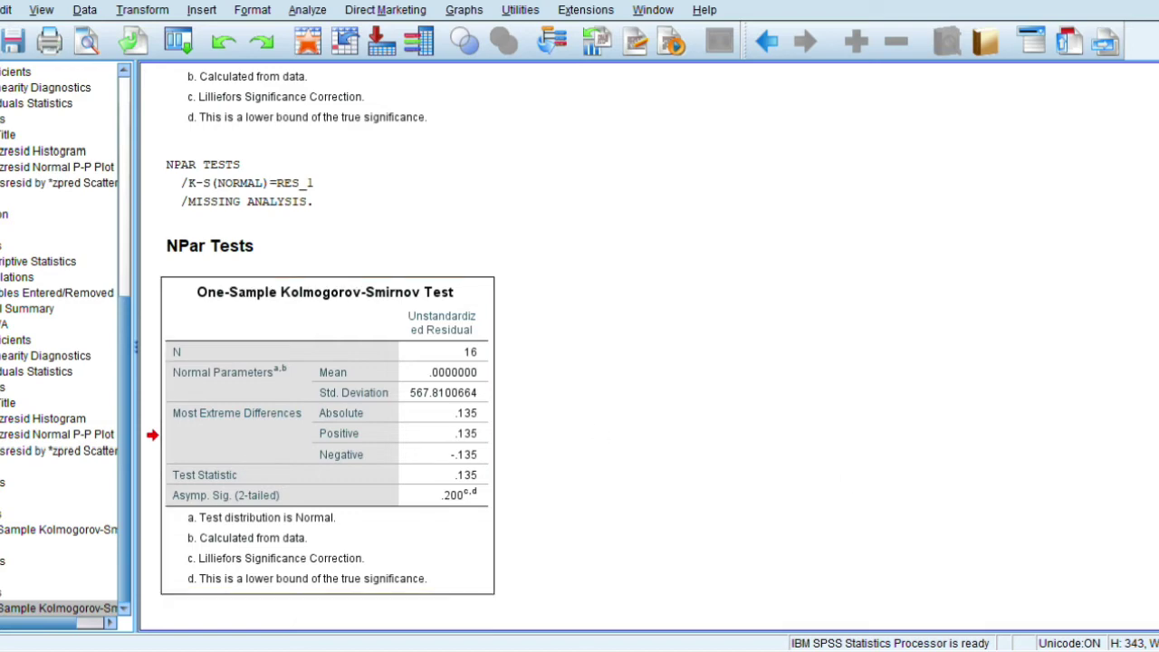
Examine the Normal P-P plot and the Tolerance and VIF values in the Coefficients table.
scroll(434, 344, up, 15)
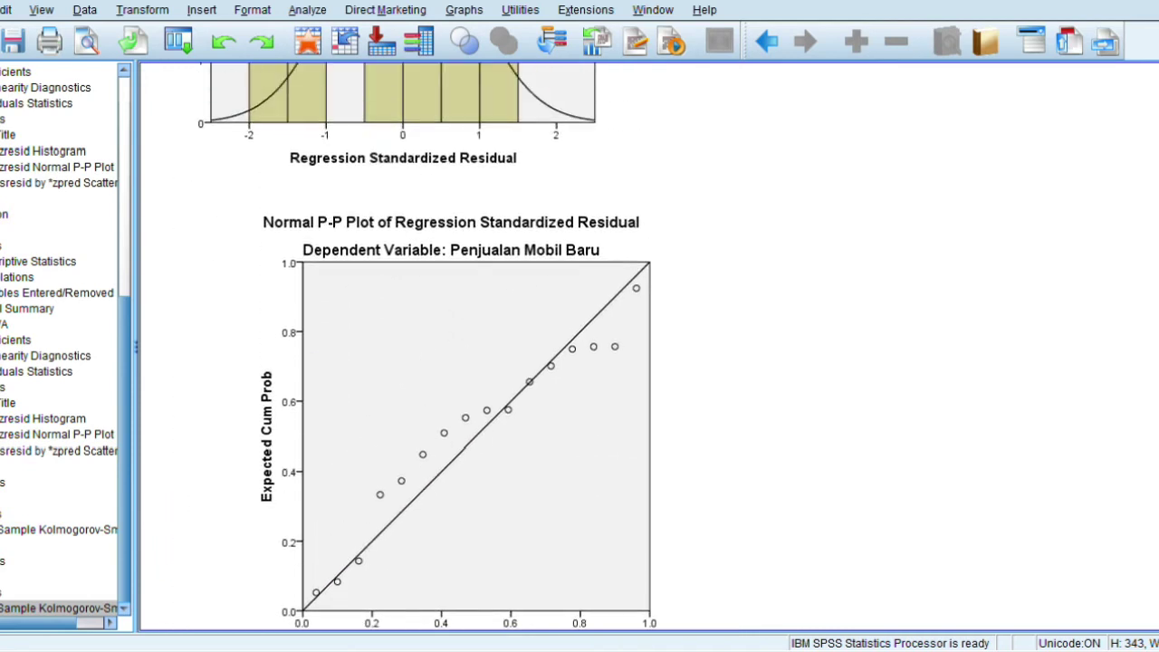
scroll(435, 344, down, 1)
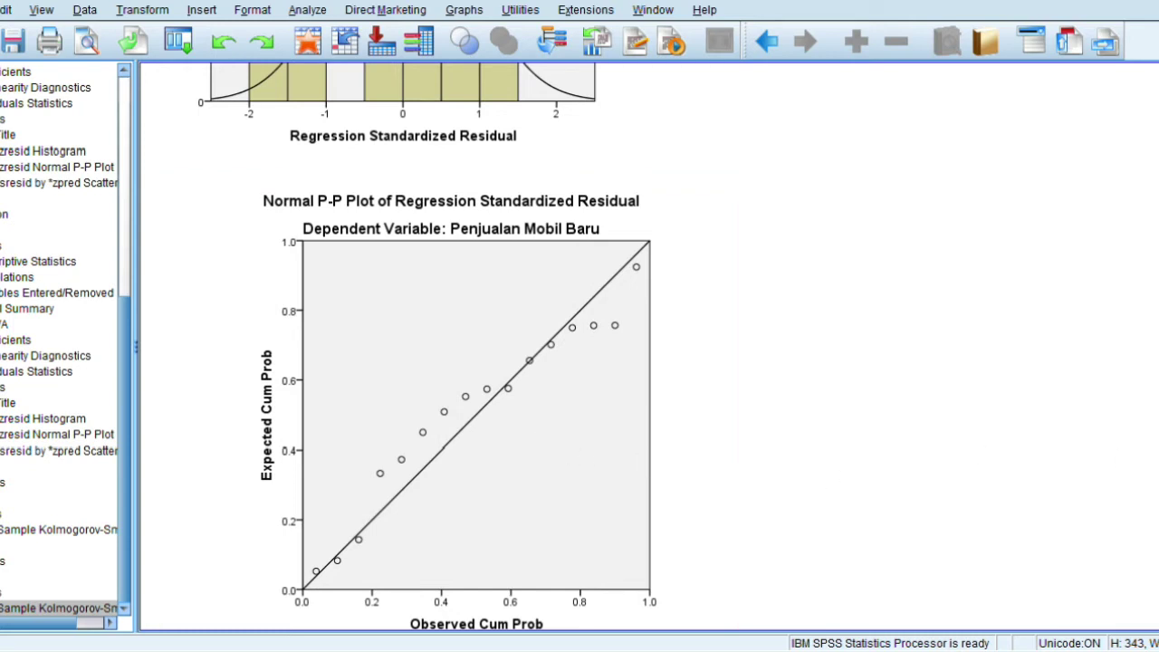
scroll(580, 344, up, 15)
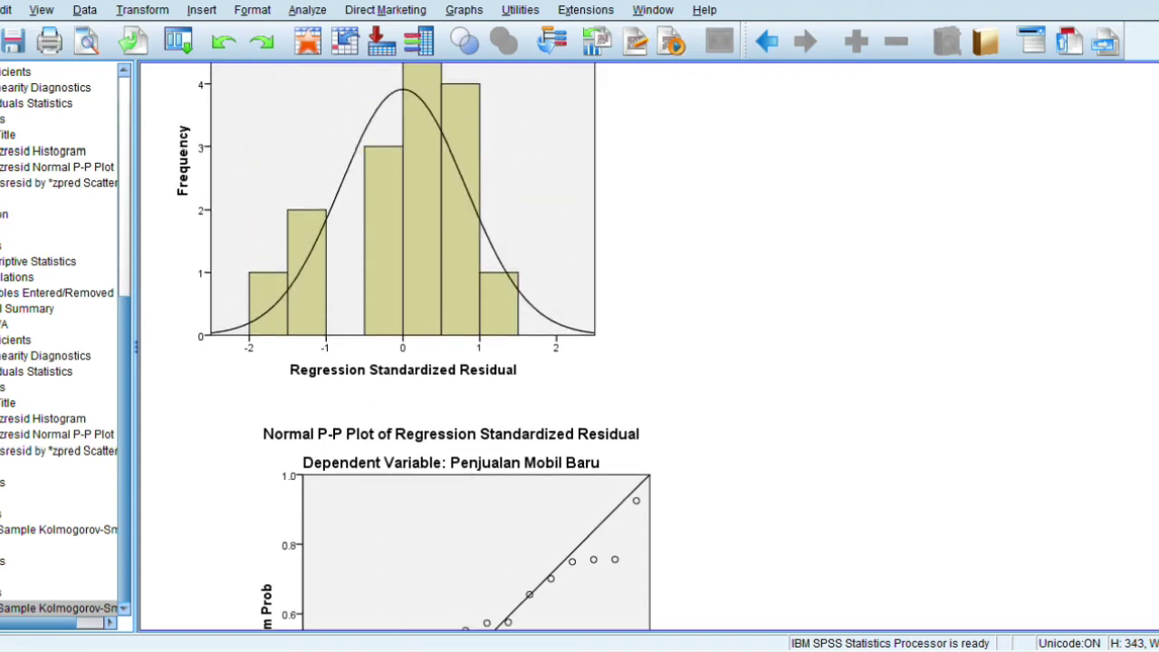
scroll(580, 344, up, 8)
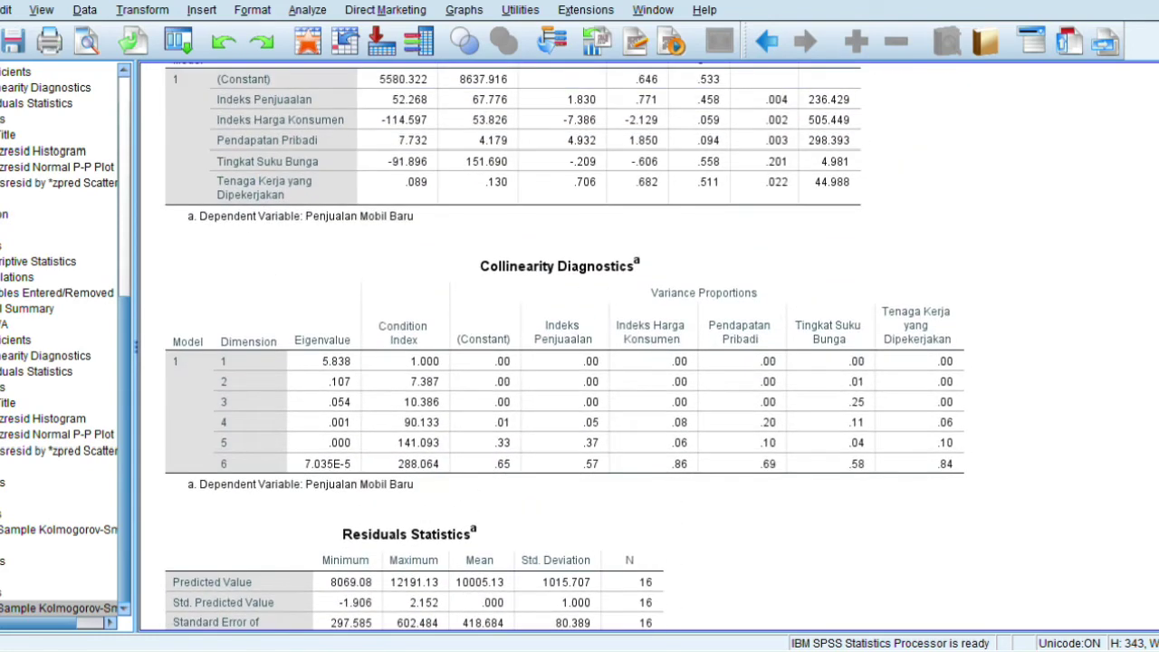
scroll(579, 344, up, 1)
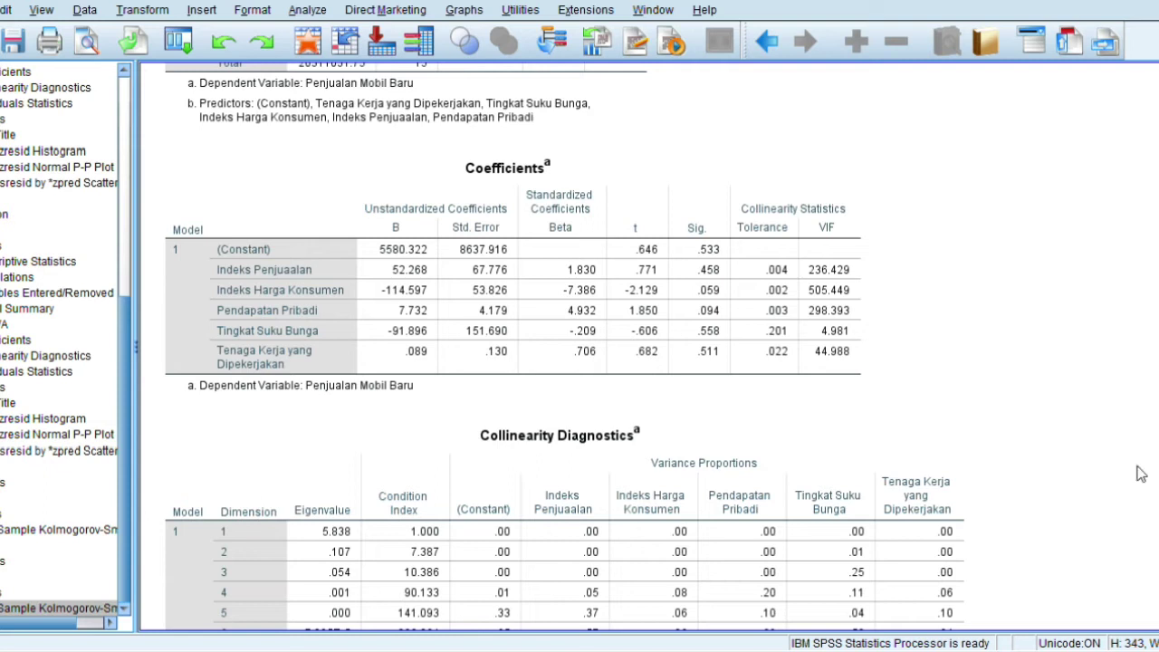
click(247, 310)
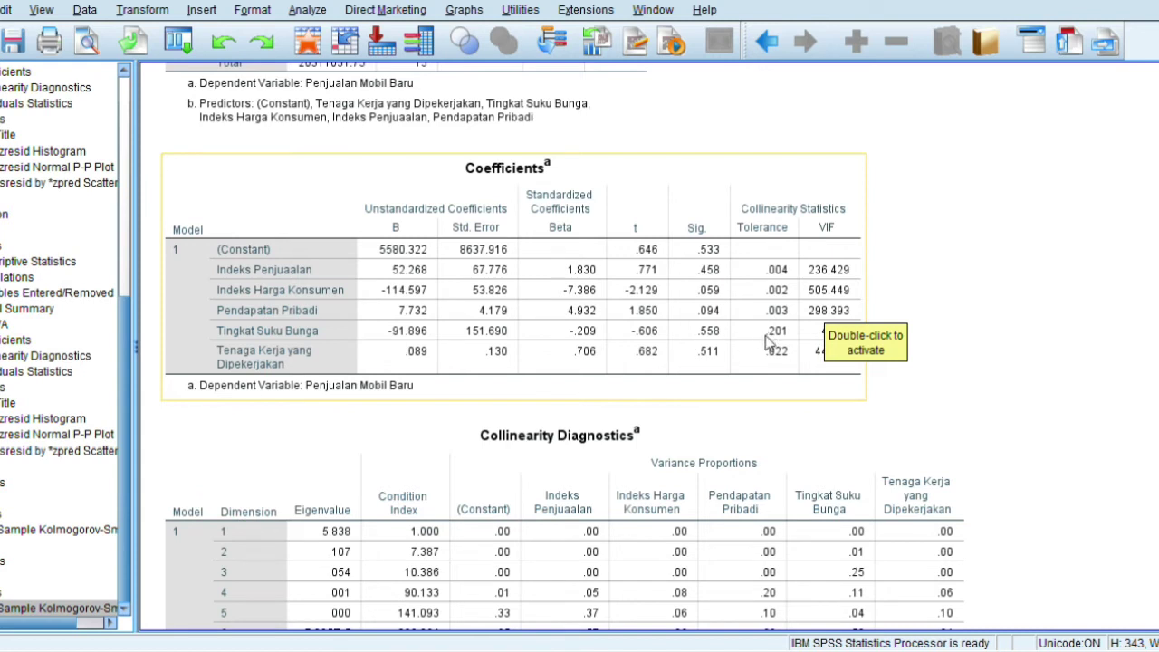
click(812, 342)
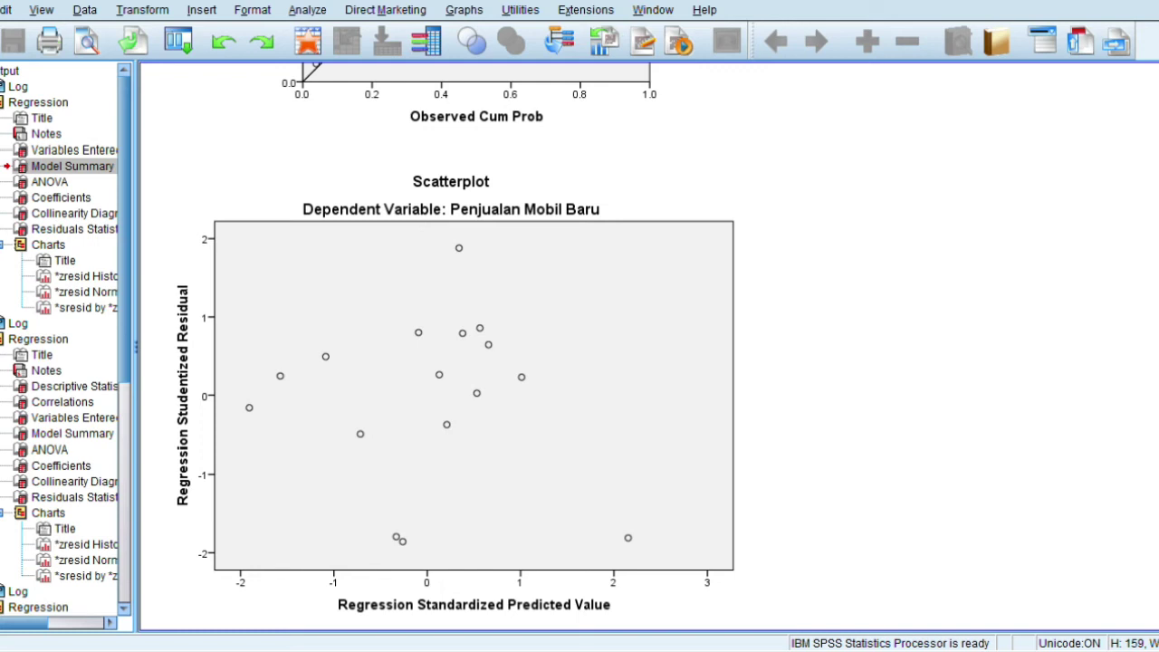
Select the Model Summary table of the second regression and examine its Durbin-Watson value.
scroll(435, 344, up, 10)
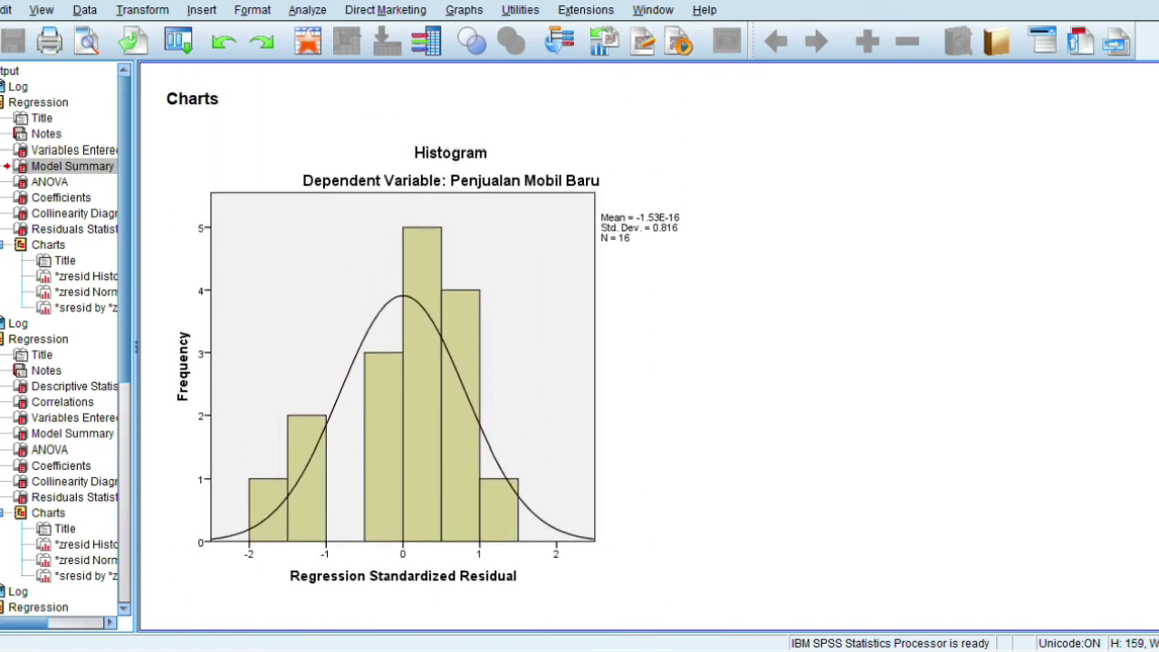
scroll(435, 344, up, 10)
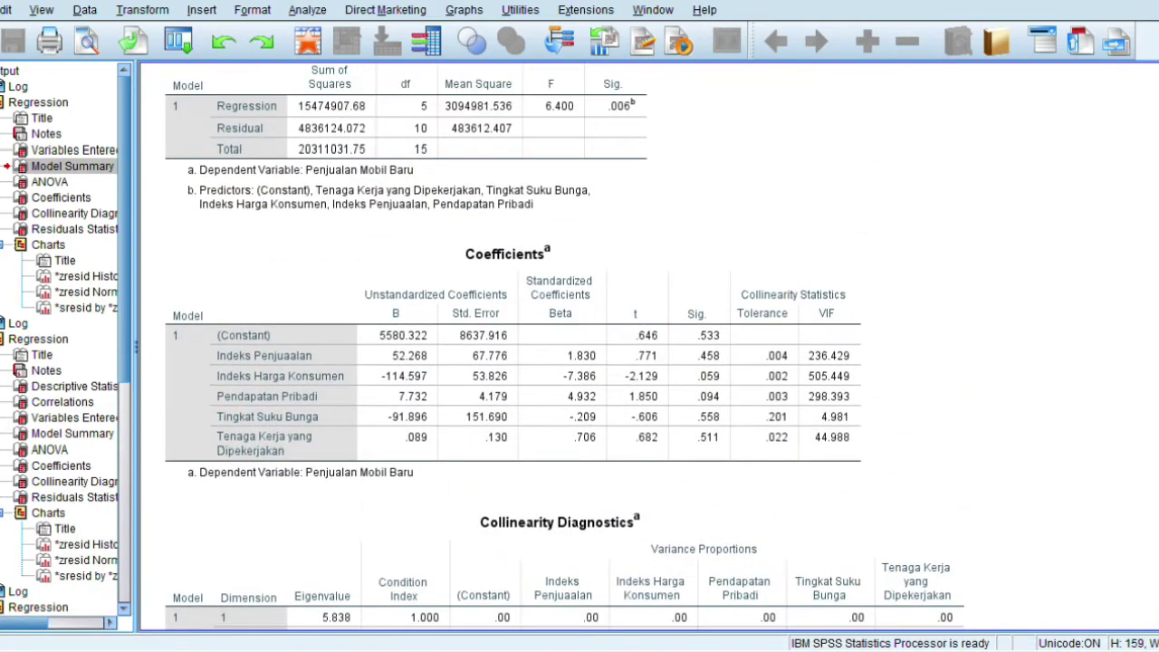
scroll(435, 344, up, 4)
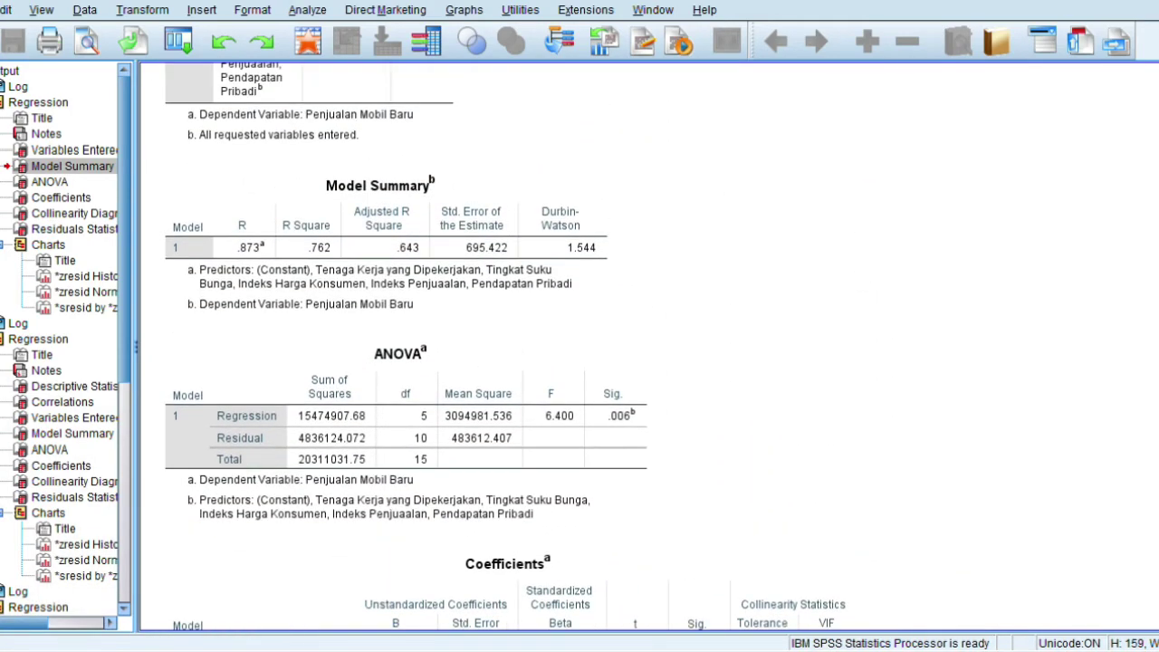
click(580, 179)
click(570, 176)
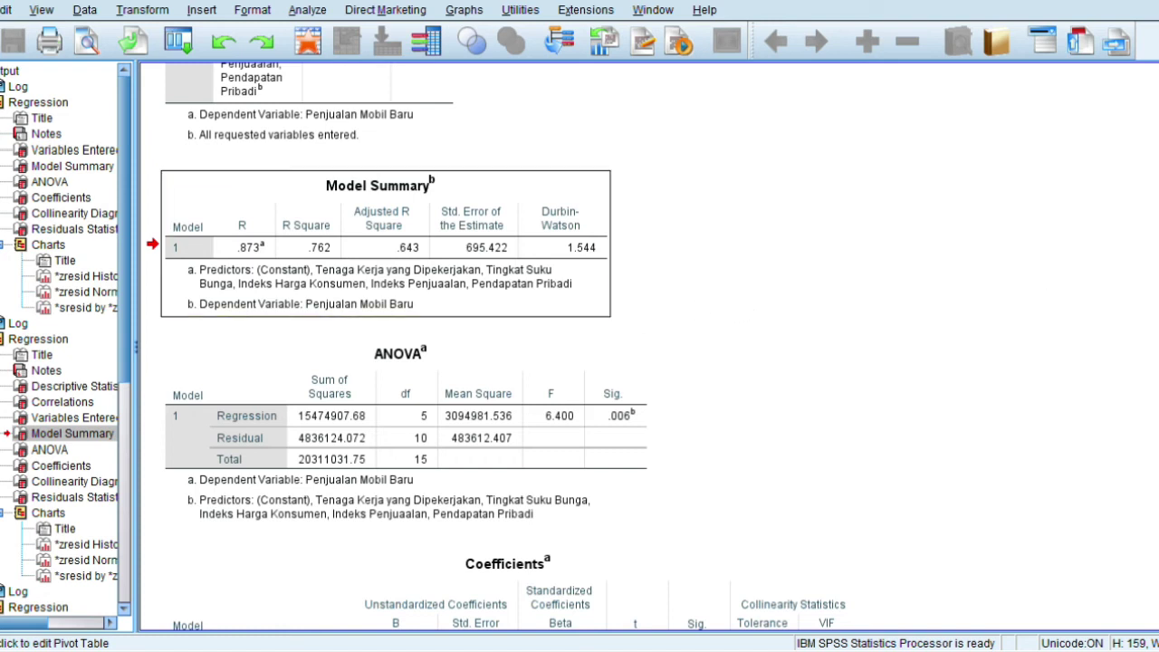
Examine the mean, standard deviation and N of each variable in the Descriptive Statistics table.
scroll(553, 344, up, 10)
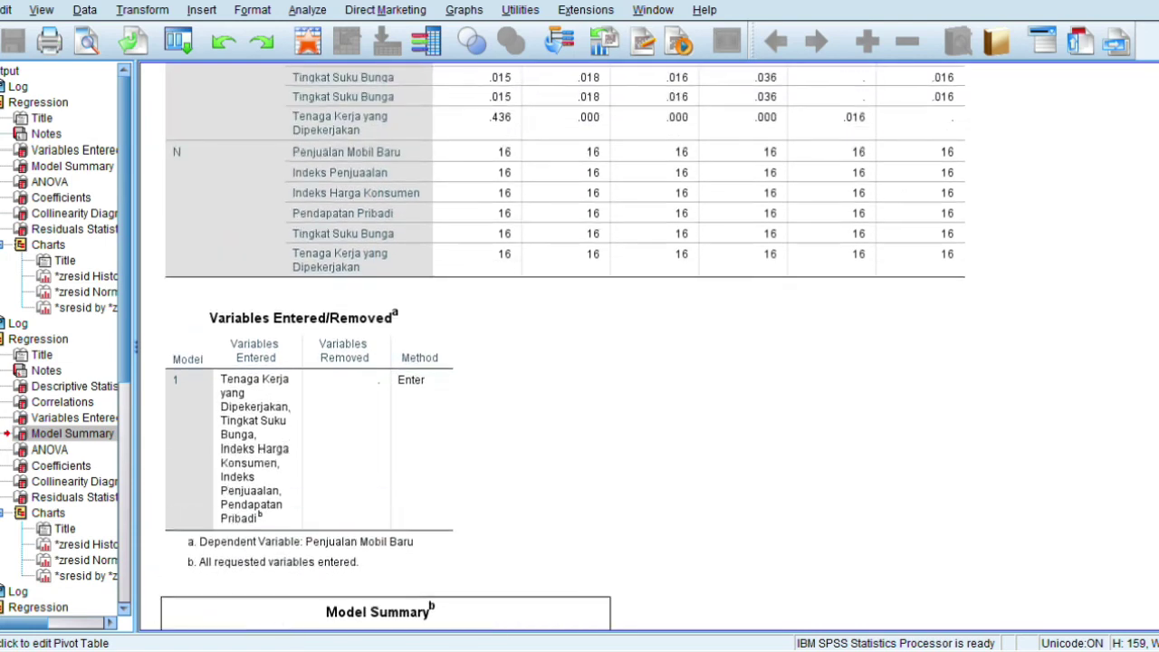
scroll(565, 347, up, 10)
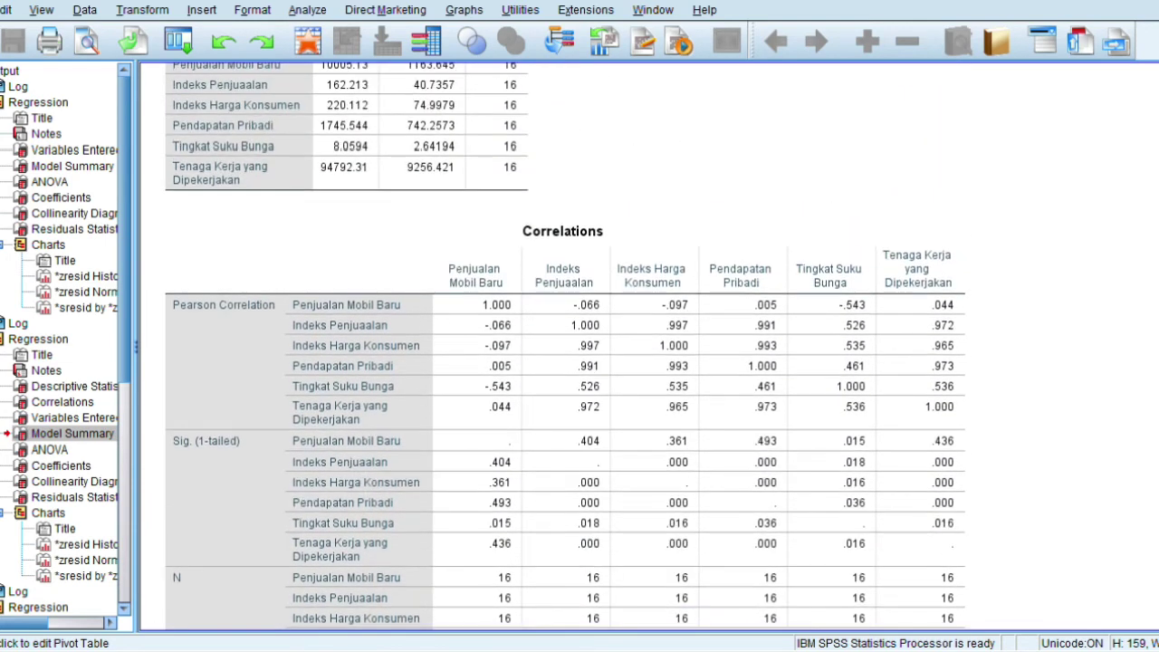
scroll(565, 347, up, 3)
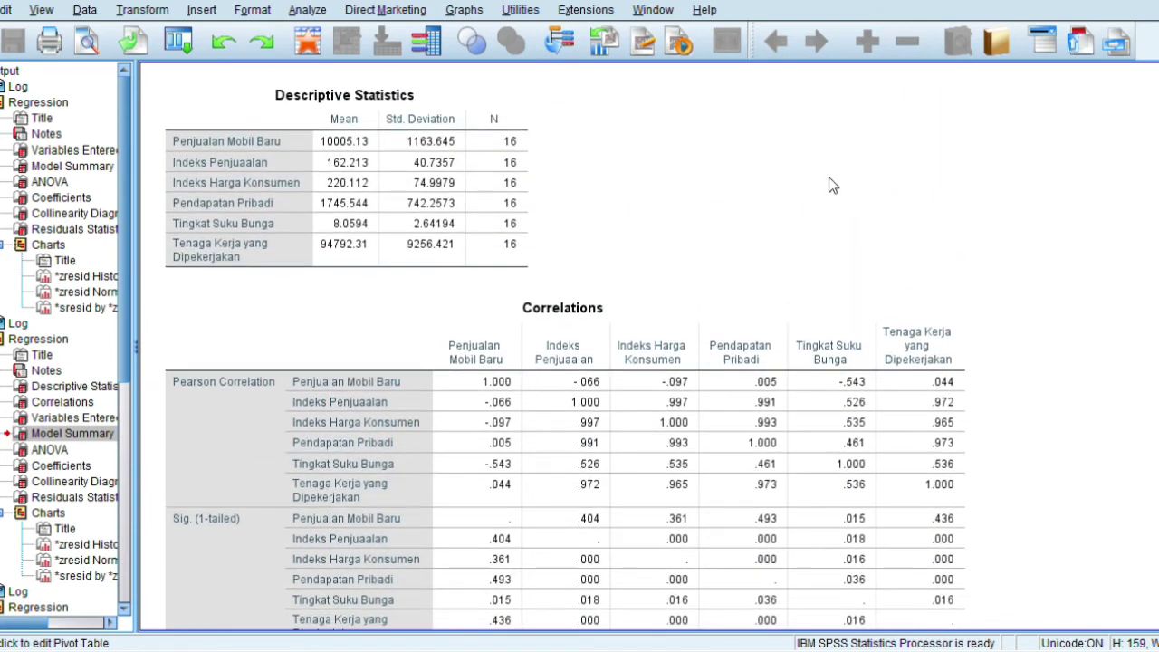
click(240, 159)
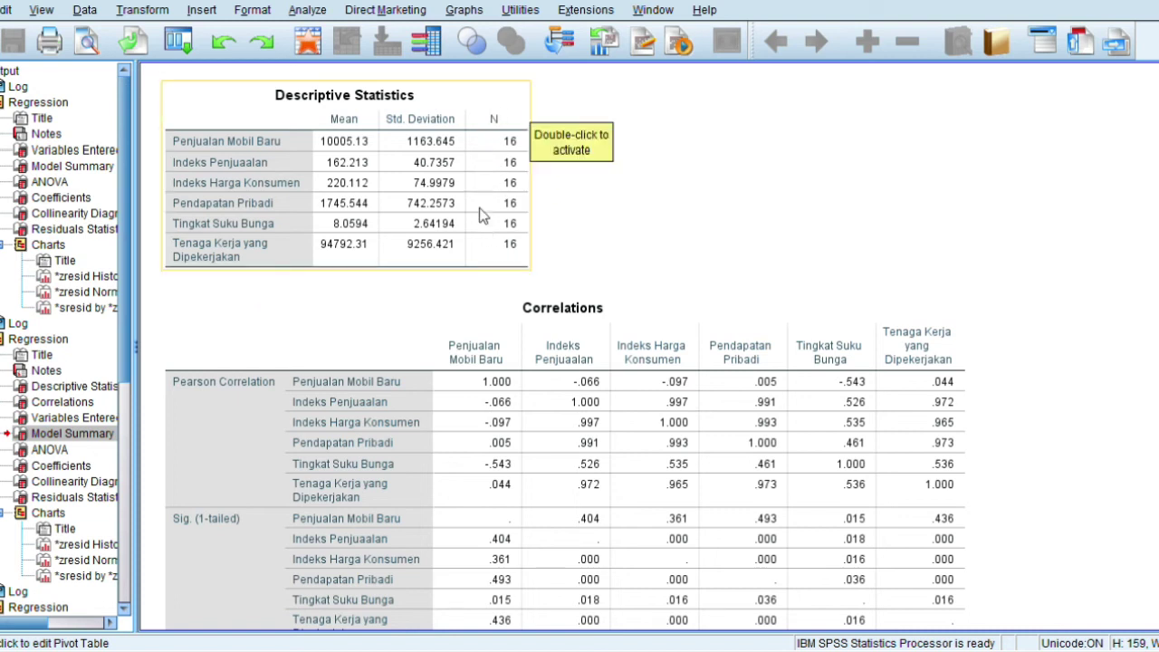
Select the Coefficients table in the regression output and examine the significance value of each predictor.
key(alt+Tab)
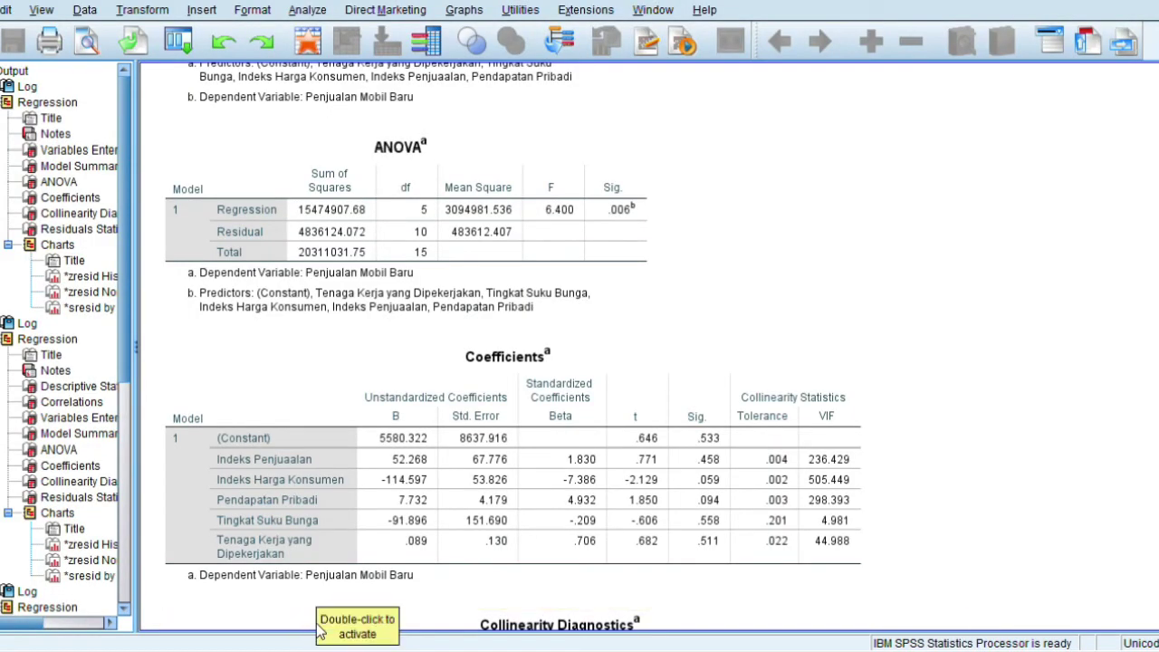
click(363, 572)
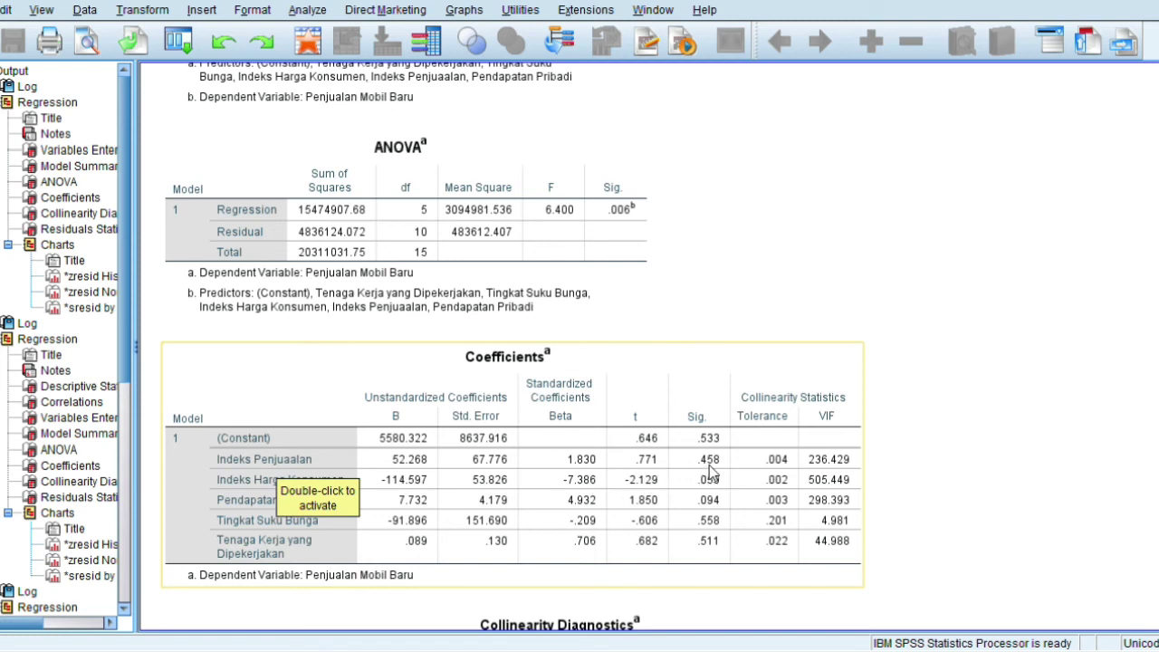
click(258, 478)
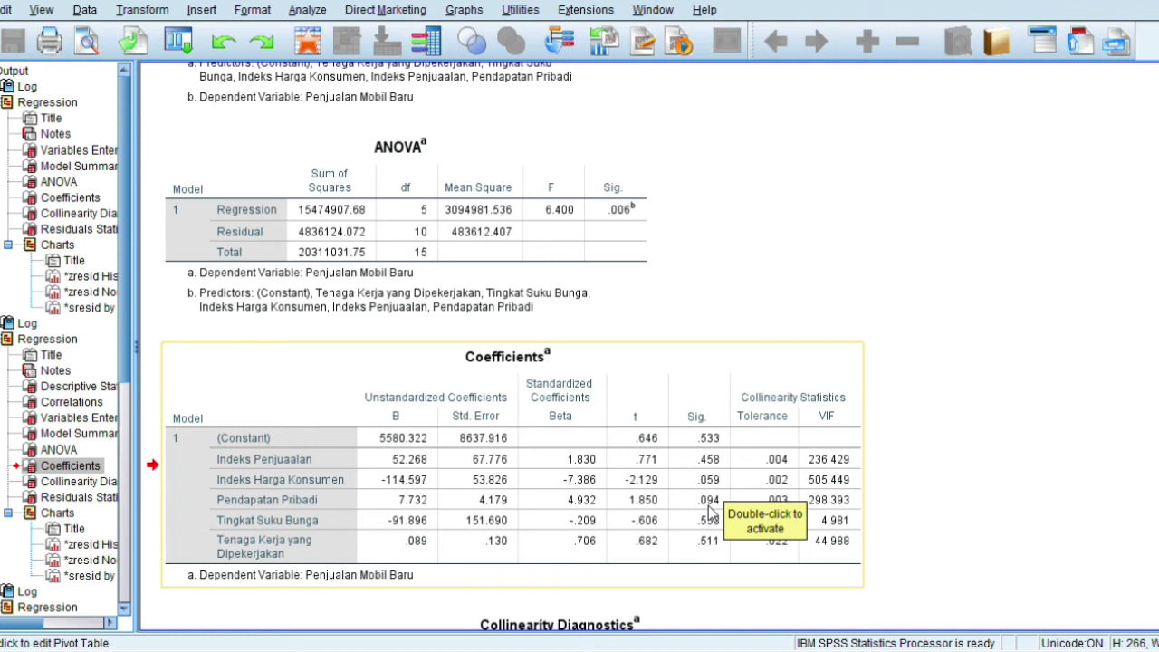
click(704, 533)
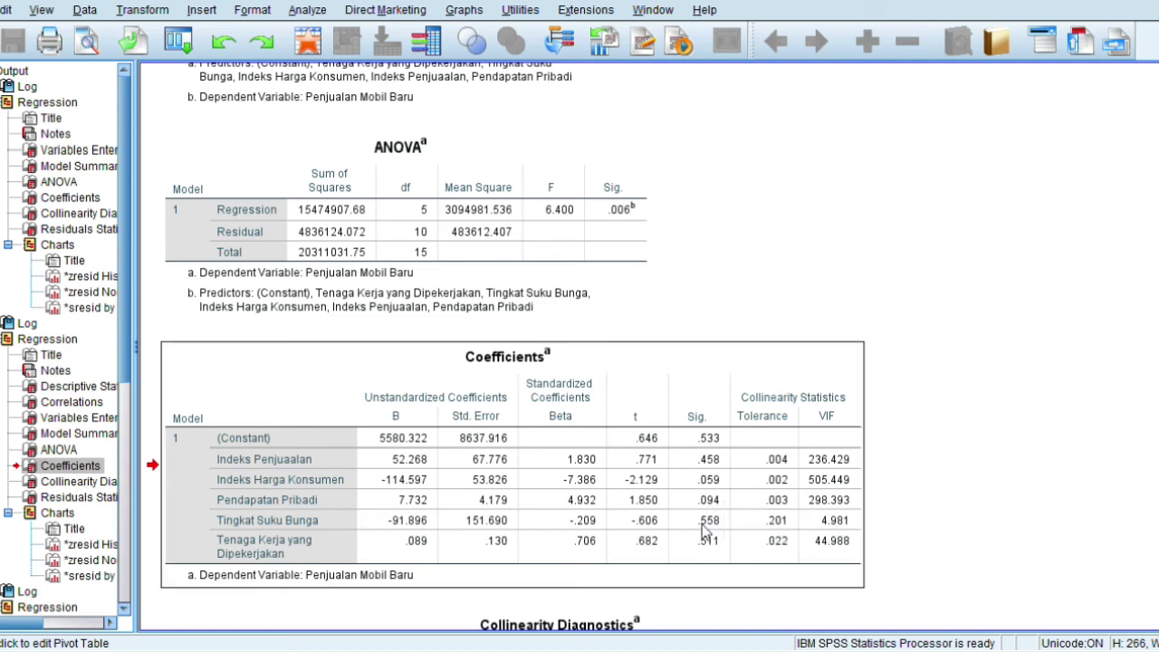